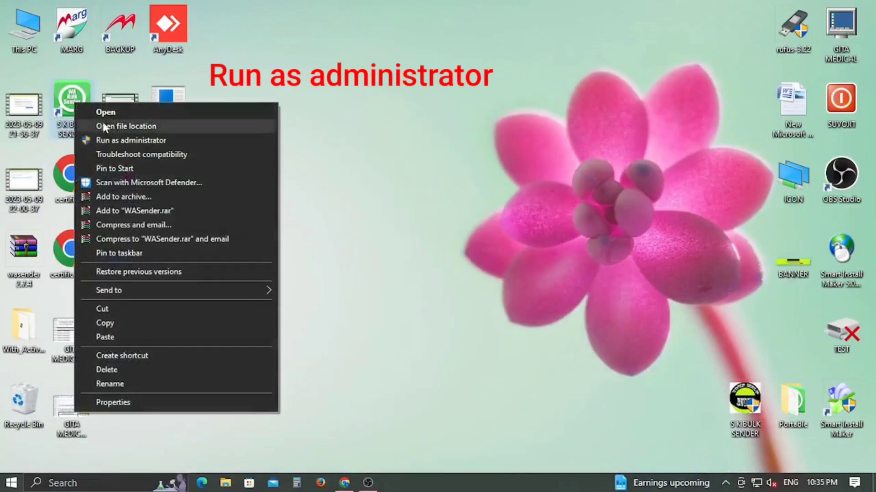
Launch WaSender from its desktop icon with Run as administrator
click(107, 138)
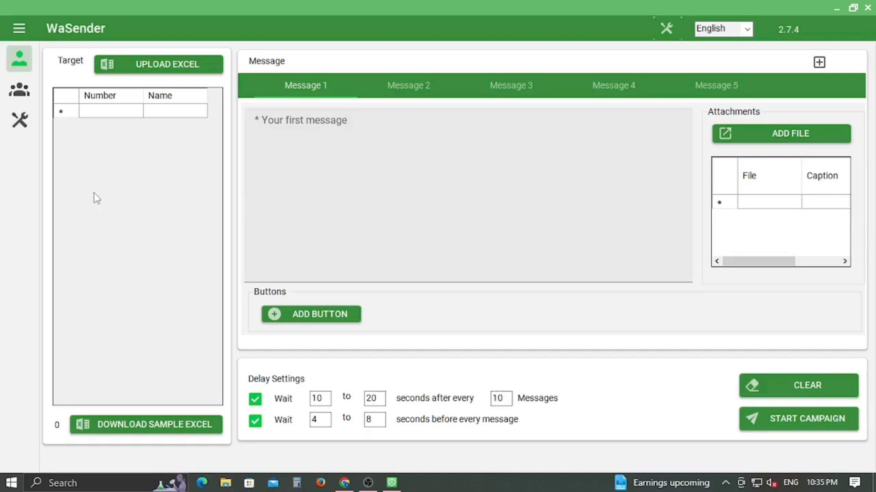
Upload the GARMENTS IN PLASSEY spreadsheet from F:\ACCESS\Contry code into the target list
click(165, 67)
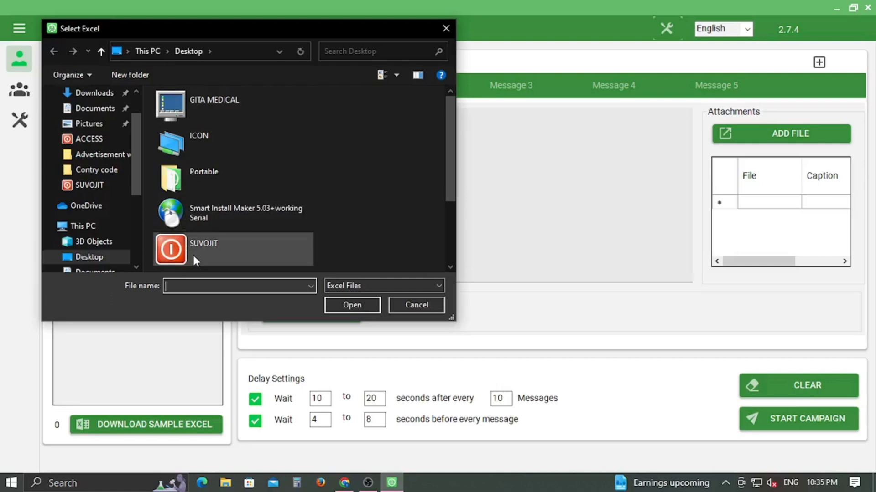
click(91, 142)
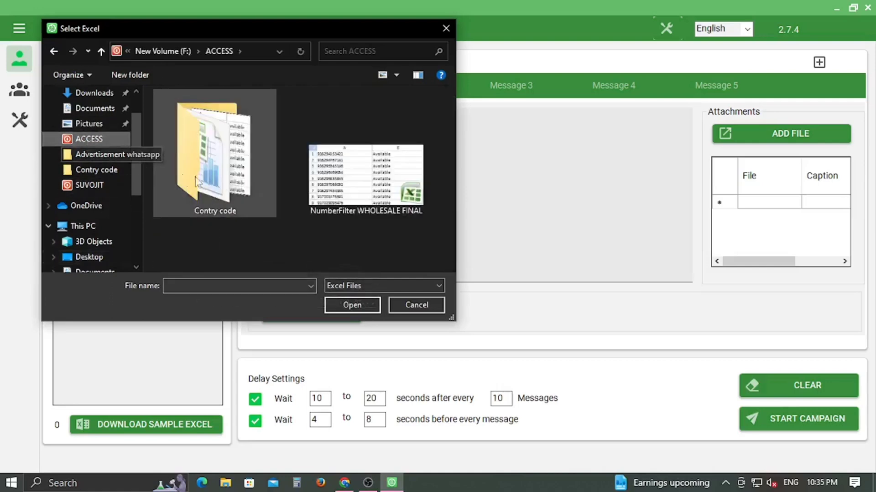
double_click(230, 181)
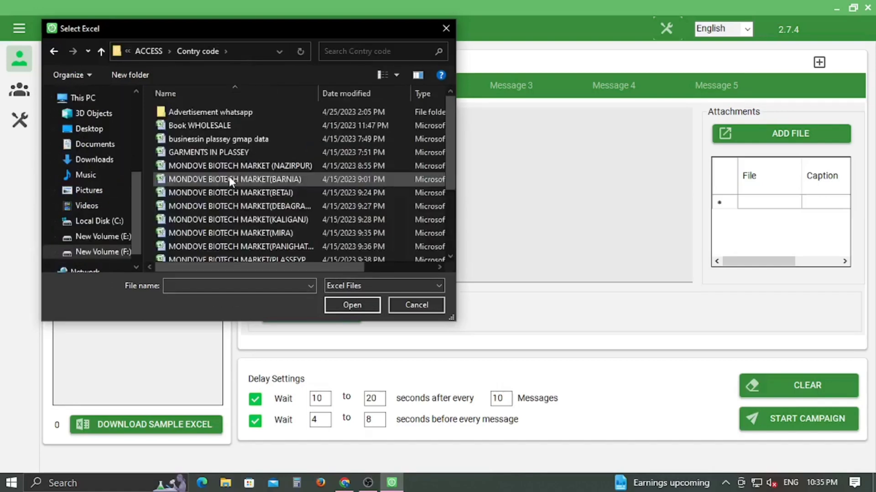
double_click(218, 152)
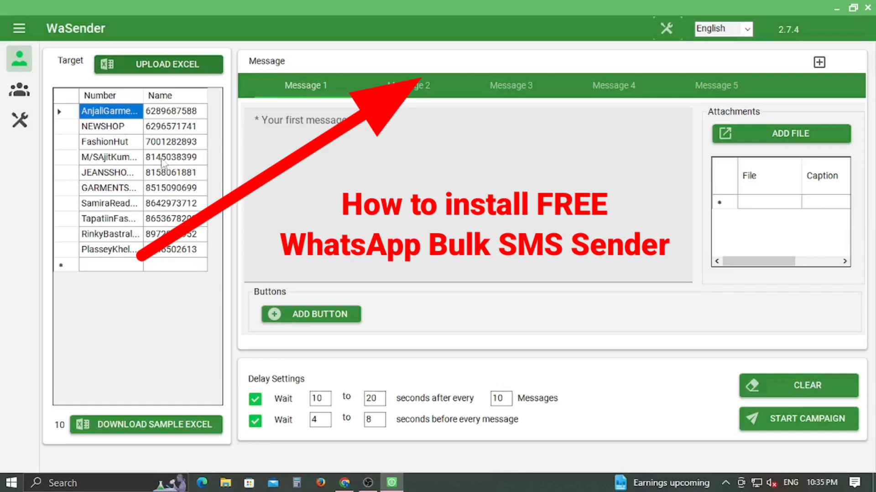
Select a contact row, then switch to the tools page listing the WhatsApp Number Filter
click(64, 159)
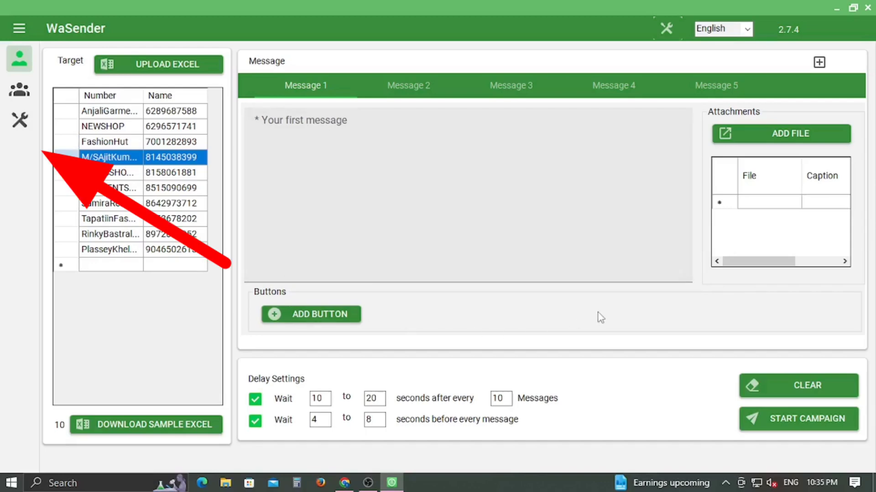
click(19, 121)
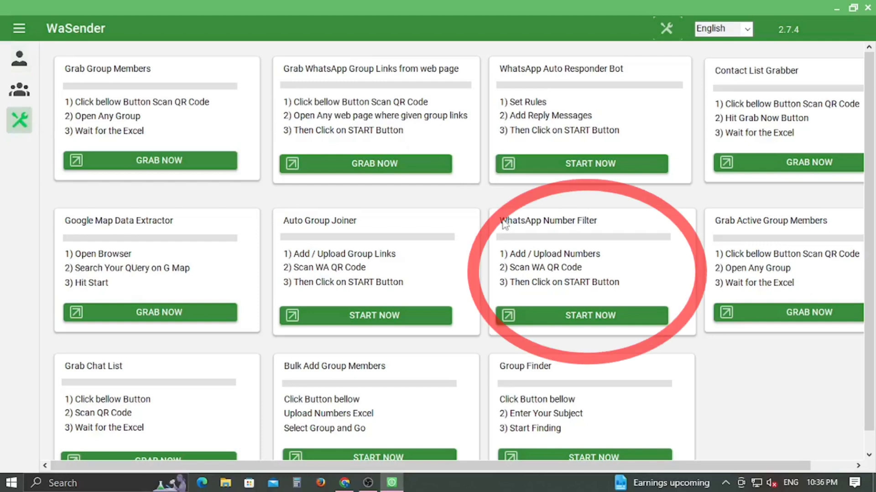
Open the WhatsApp Number Filter and upload the Book WHOLESALE spreadsheet of numbers into it
click(599, 315)
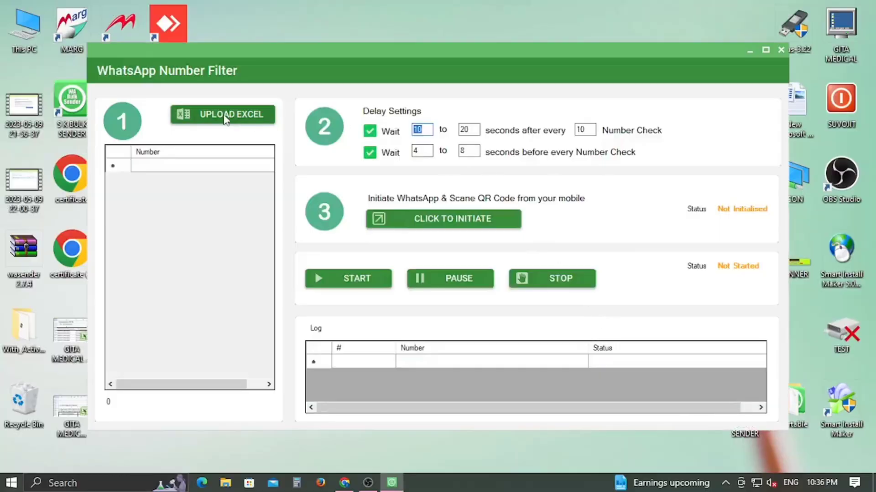
click(223, 116)
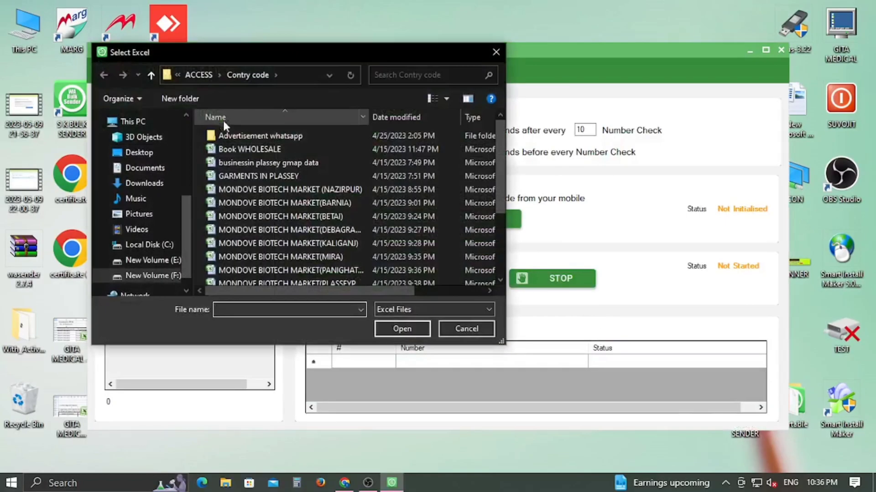
click(256, 180)
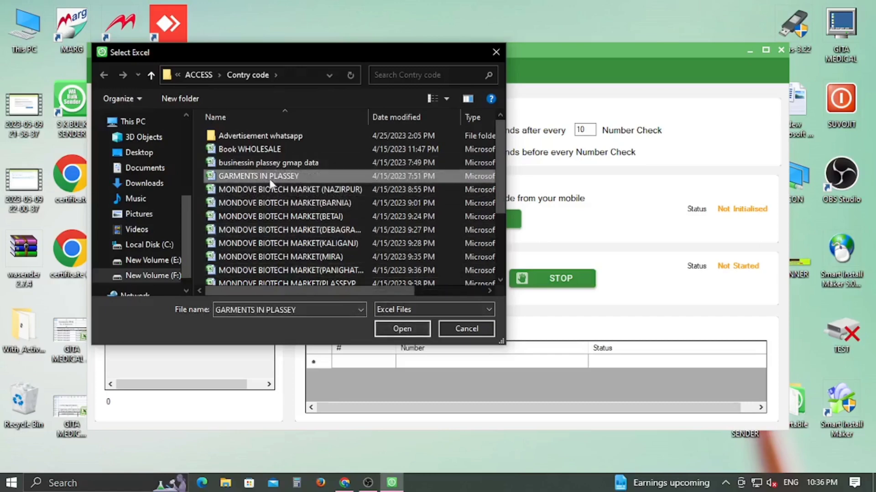
click(280, 149)
click(396, 333)
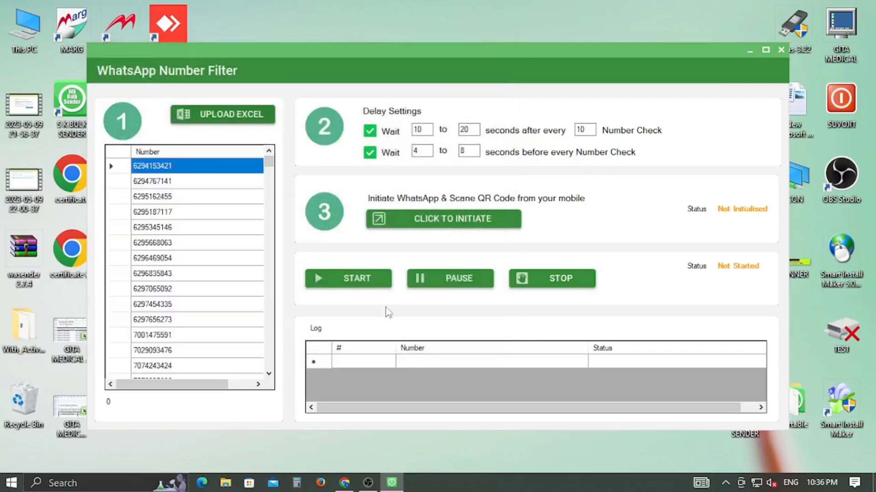
Start a WhatsApp Web session and move its browser window off the filter
click(481, 221)
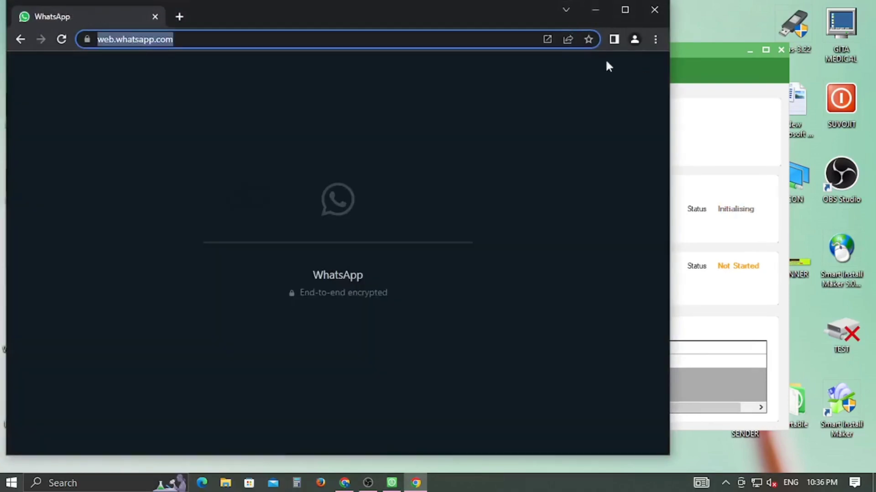
drag(512, 15, 629, 192)
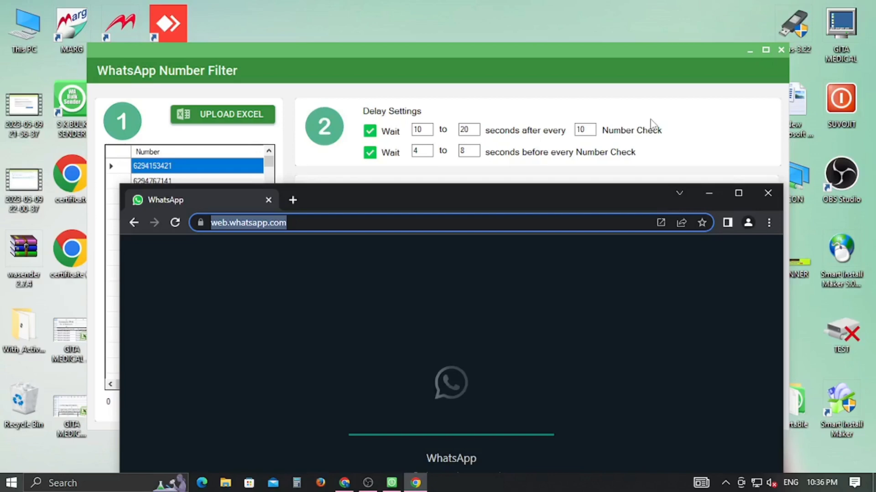
drag(400, 194, 391, 360)
Start checking the uploaded numbers, then minimize the WhatsApp browser window
click(357, 282)
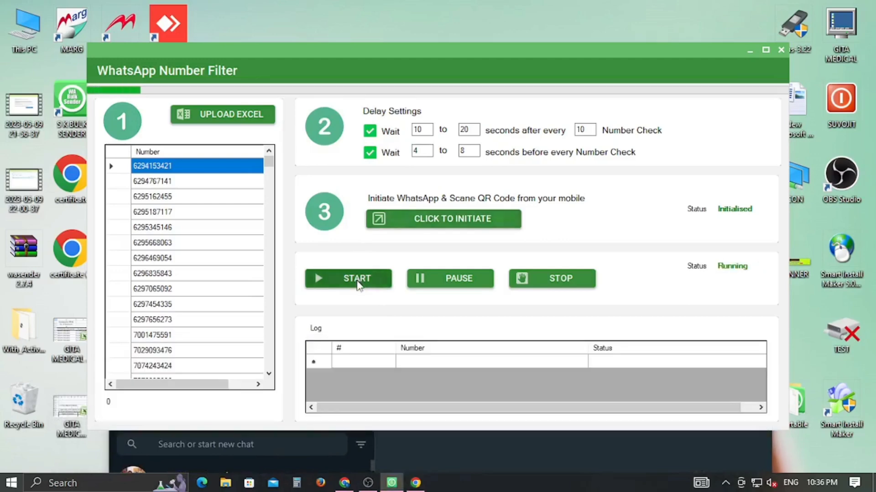
click(431, 453)
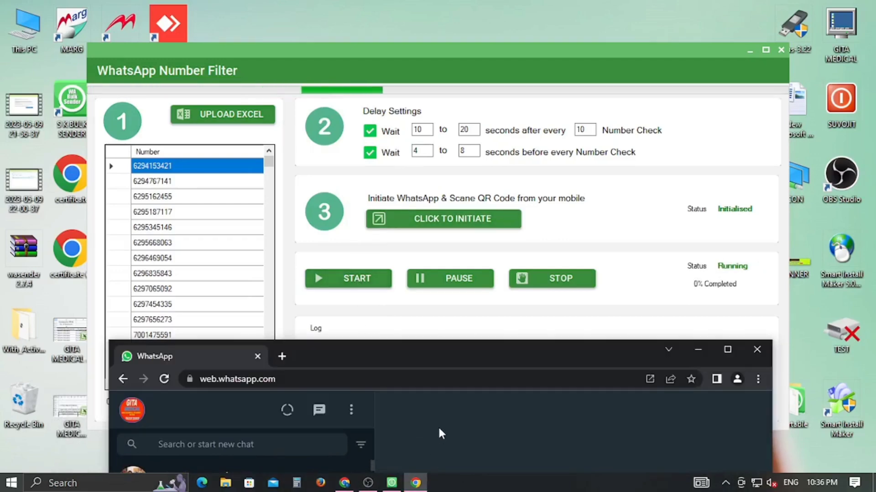
drag(432, 345, 470, 164)
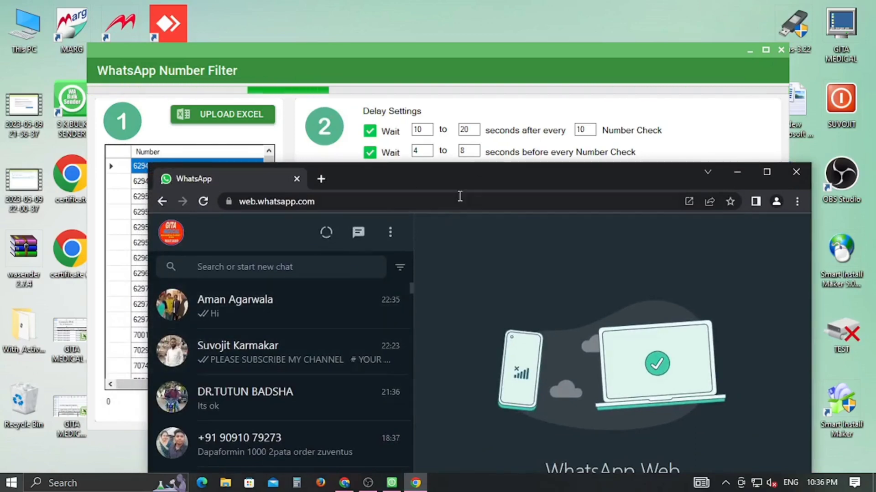
drag(473, 178, 404, 204)
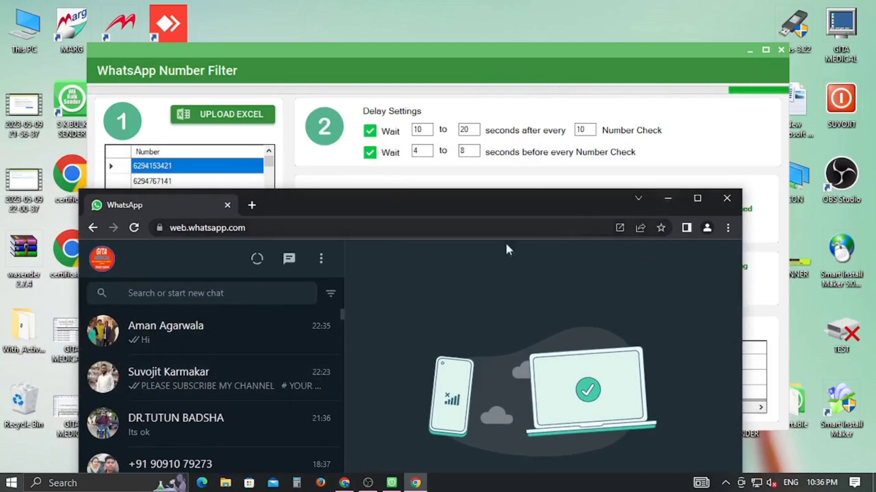
click(668, 199)
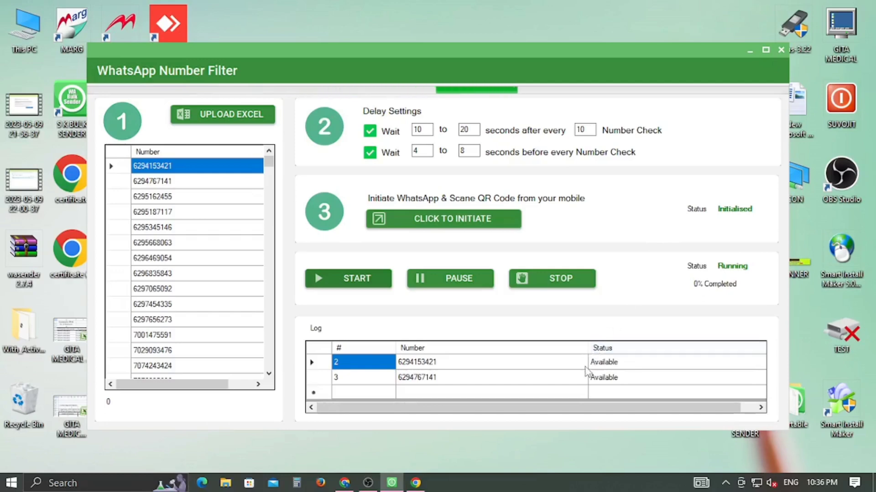
scroll(737, 364, down, 1)
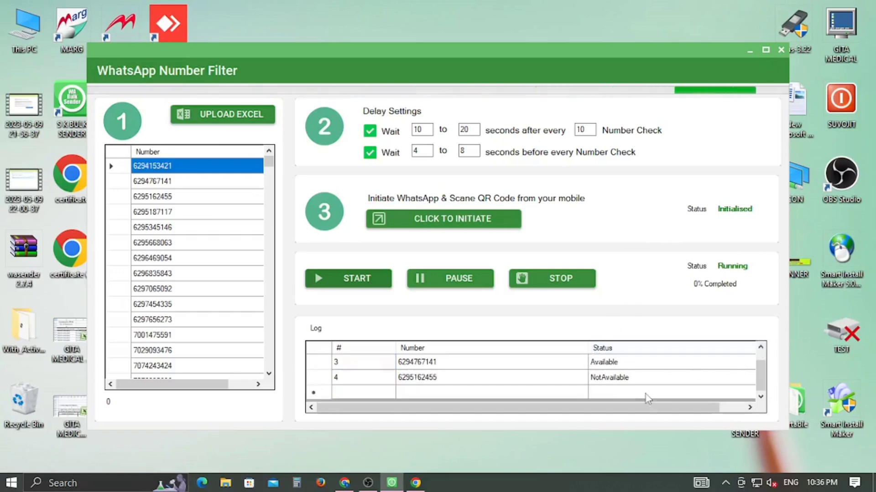
click(319, 377)
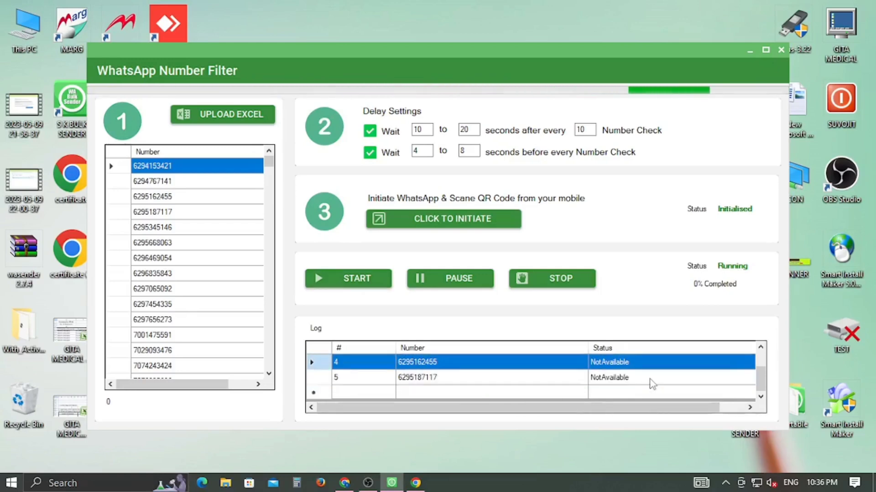
click(322, 378)
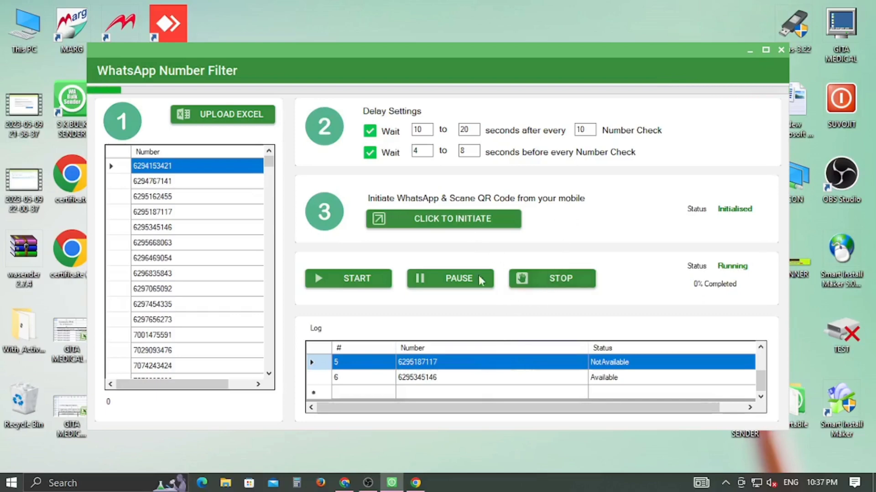
click(461, 280)
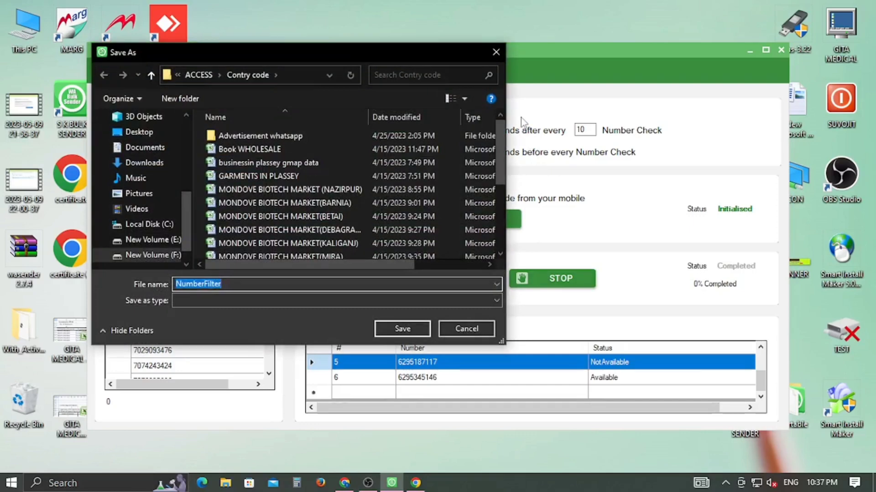
Save the NumberFilter results to the Desktop and move the filter window aside
click(139, 132)
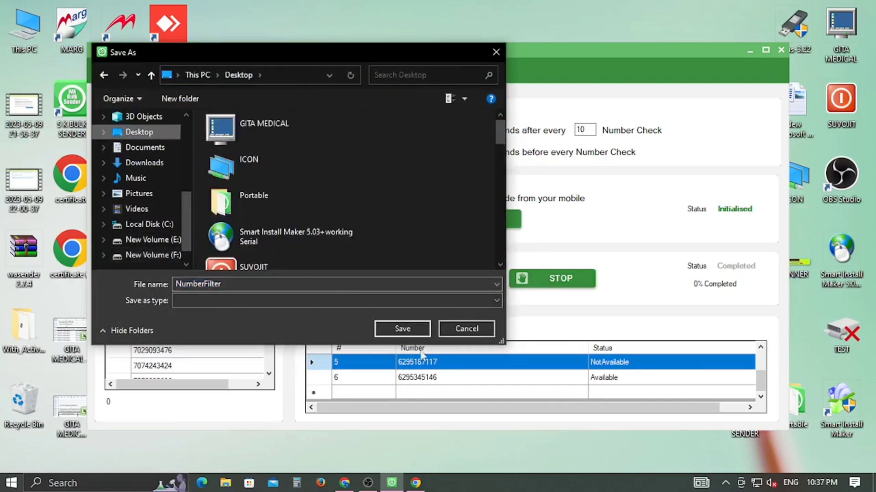
click(396, 328)
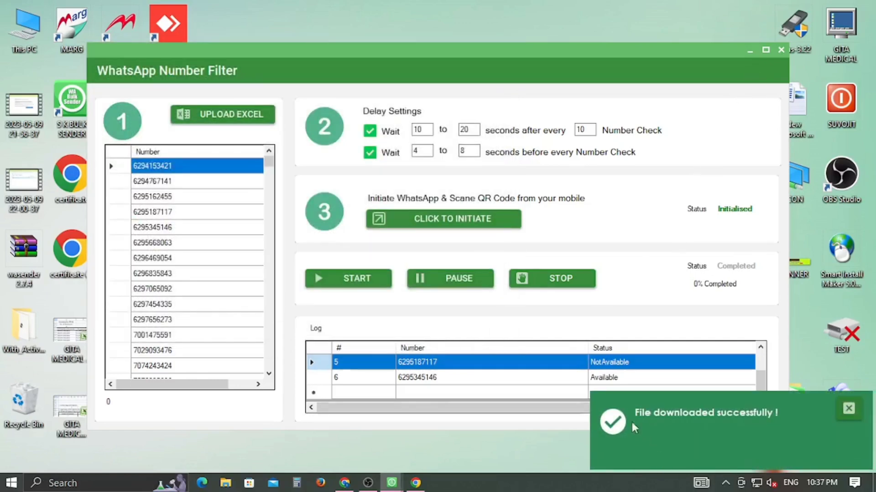
drag(418, 50, 563, 54)
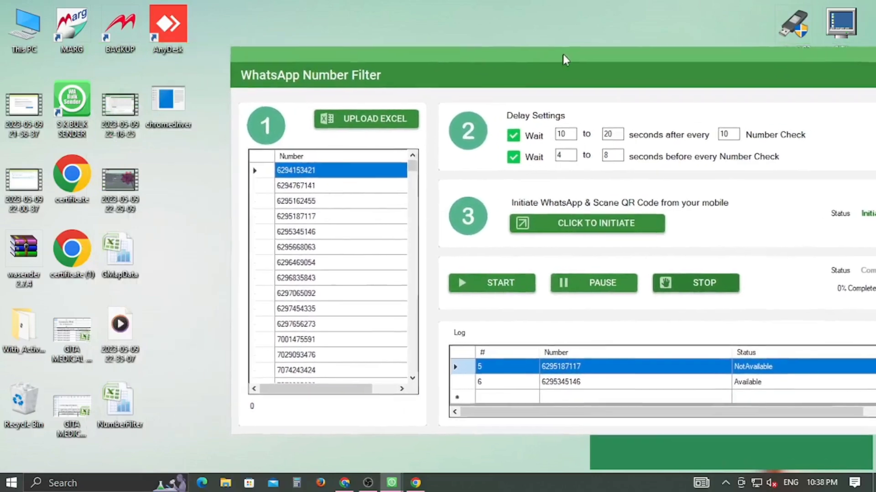
double_click(118, 408)
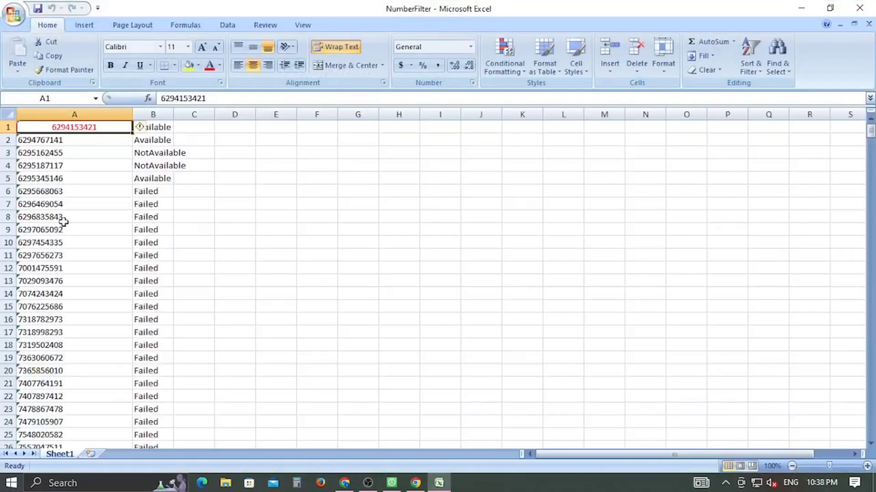
drag(73, 140, 85, 174)
click(88, 151)
drag(86, 128, 86, 164)
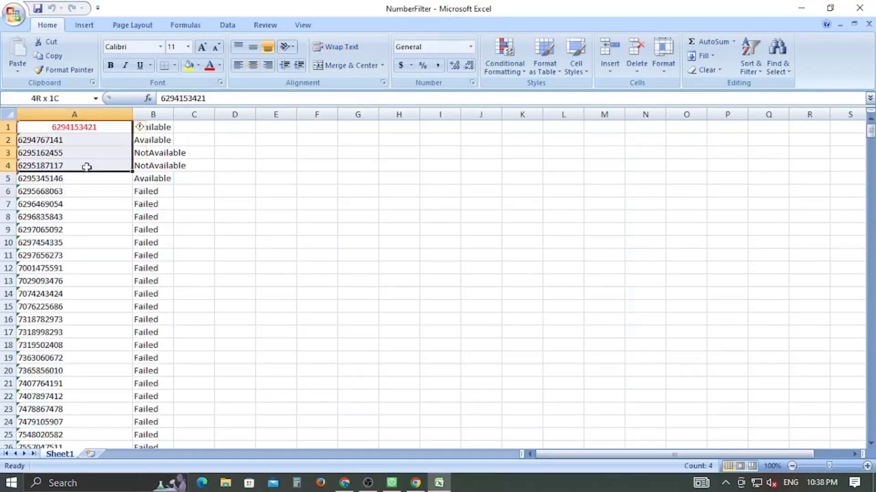
drag(174, 114, 232, 114)
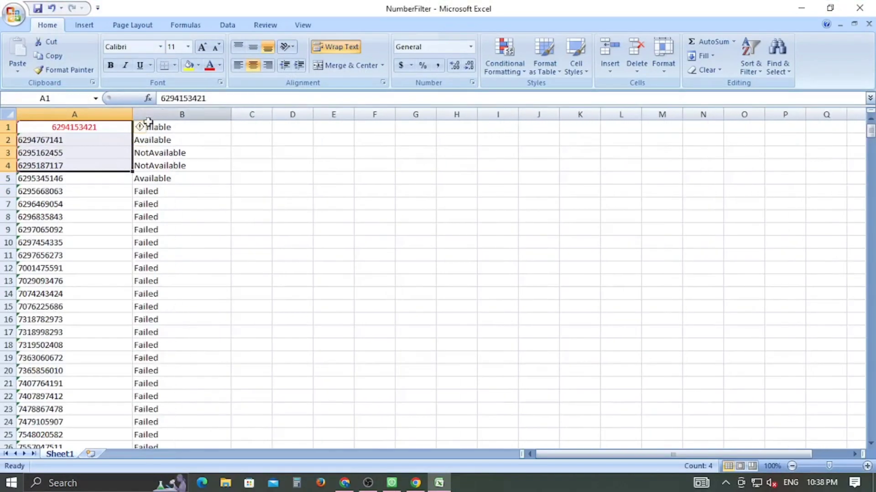
click(163, 127)
click(164, 140)
click(163, 152)
click(163, 174)
click(163, 166)
click(162, 178)
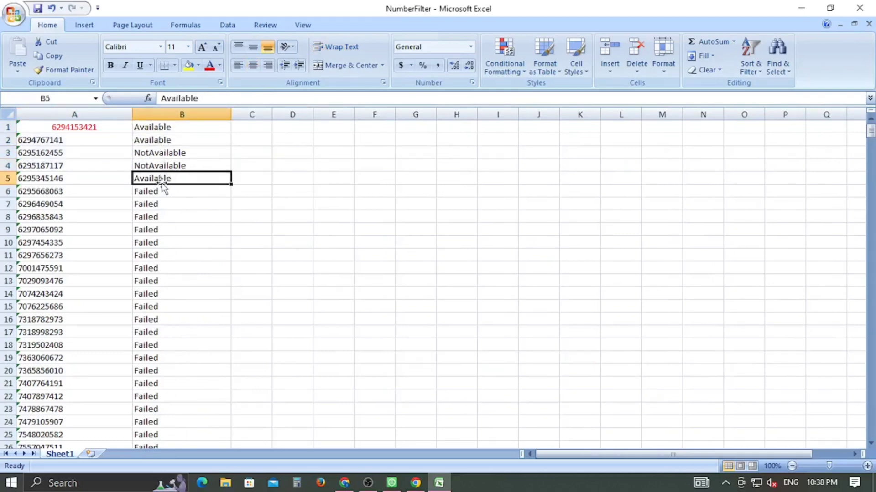
drag(161, 194, 154, 358)
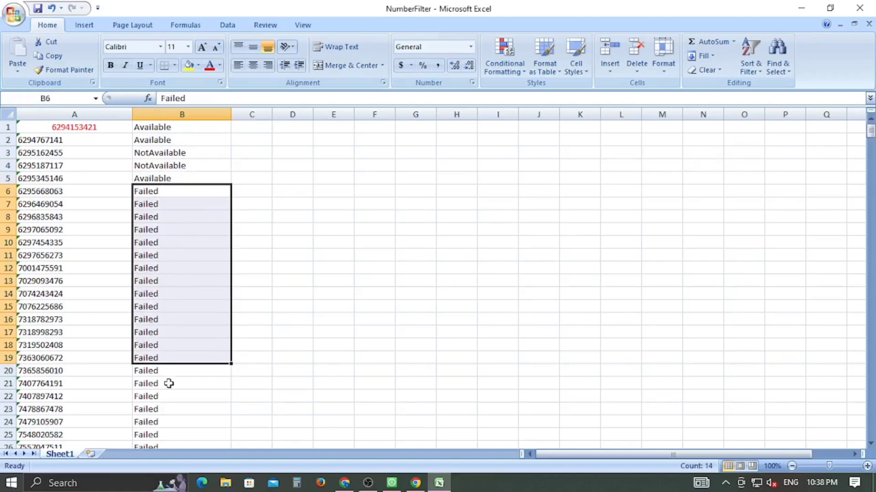
scroll(170, 383, down, 7)
scroll(169, 383, down, 10)
scroll(169, 383, up, 3)
click(865, 7)
click(438, 275)
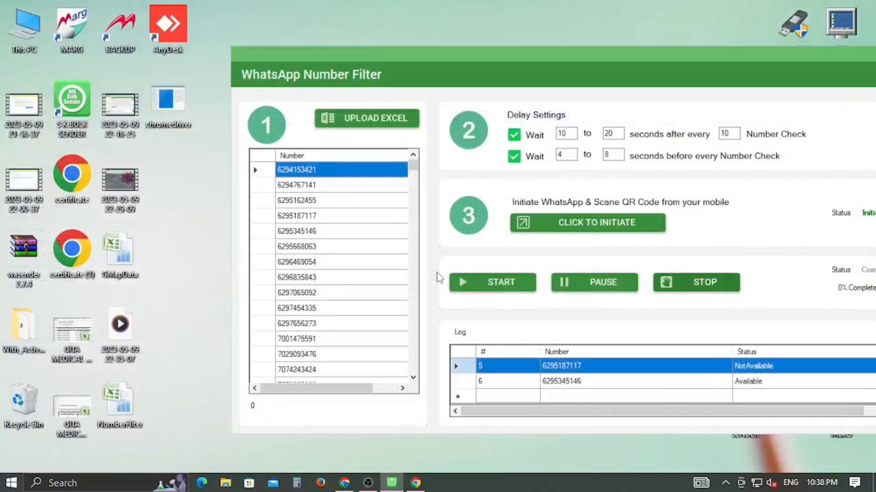
Maximize the number filter window, then close it and the WaSender main window
double_click(725, 56)
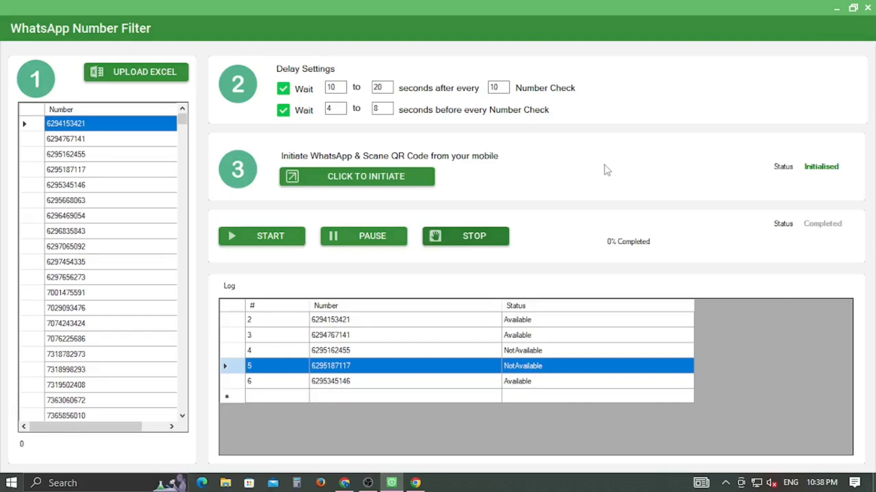
click(868, 8)
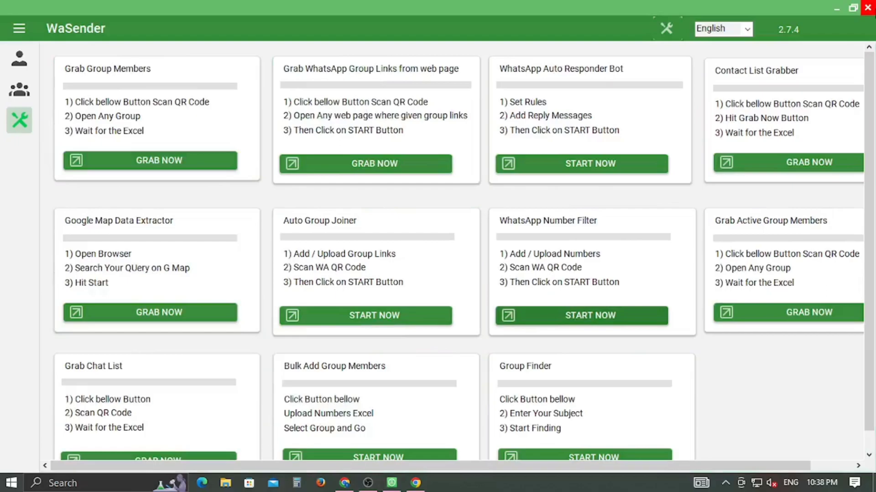
click(867, 8)
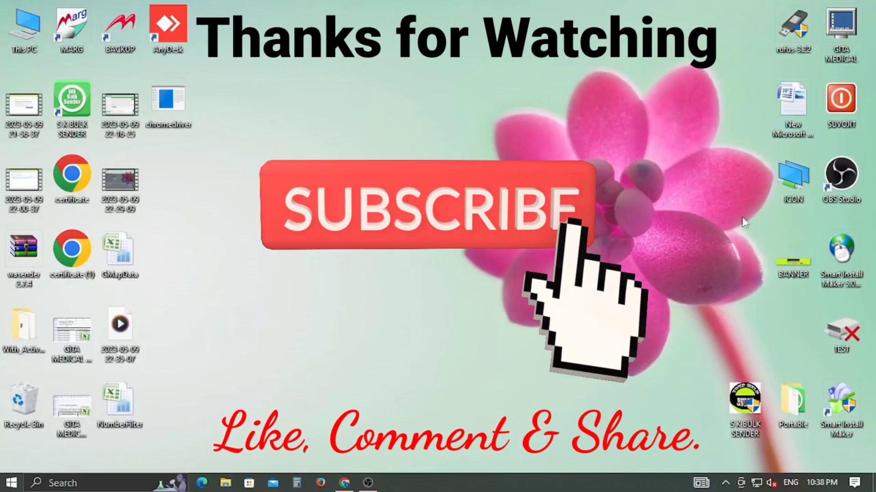